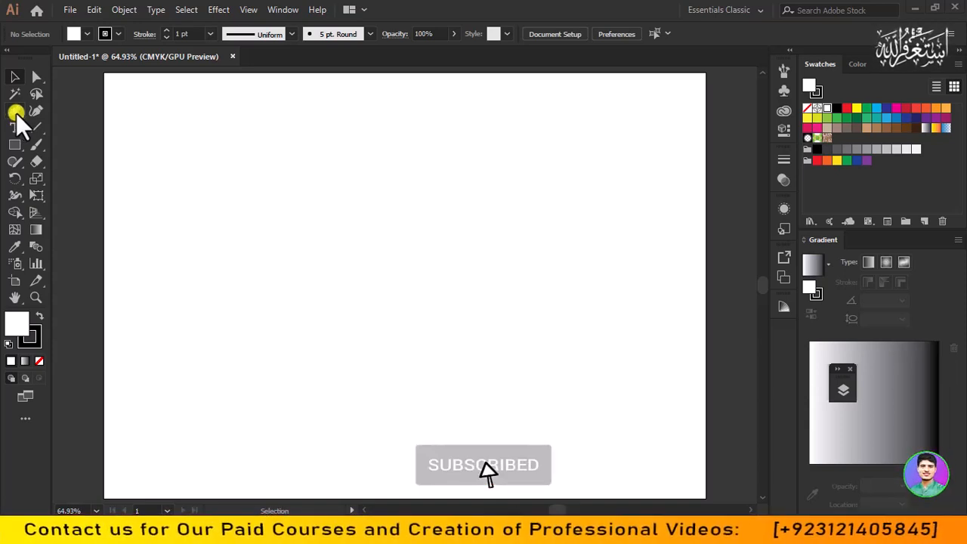
Draw a straight horizontal line across the upper part of the artboard with the Pen tool
click(16, 112)
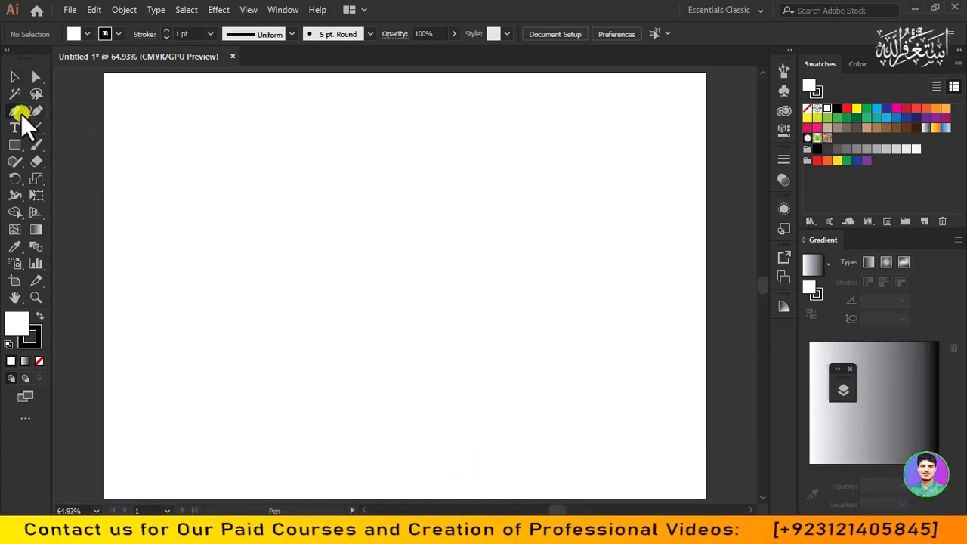
drag(21, 113, 61, 128)
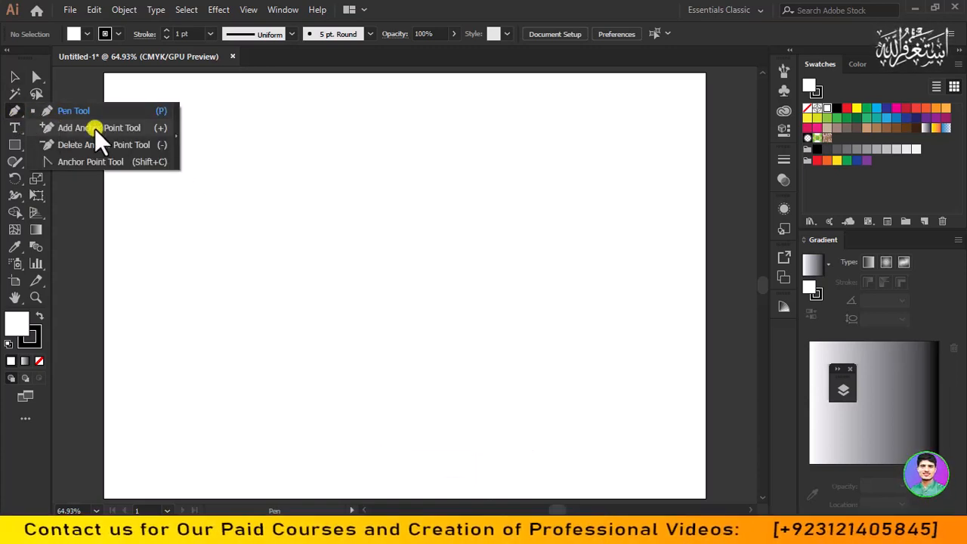
drag(140, 128, 189, 108)
click(188, 108)
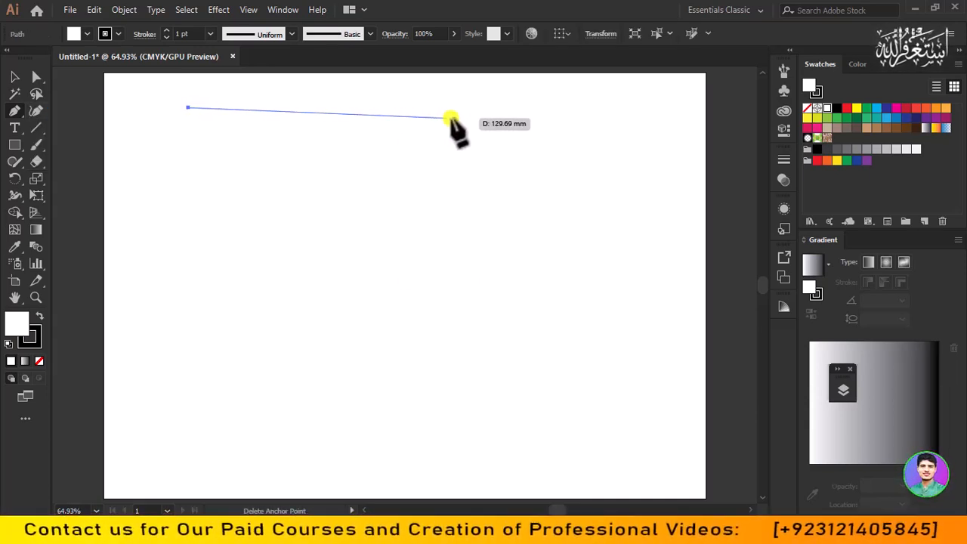
click(597, 107)
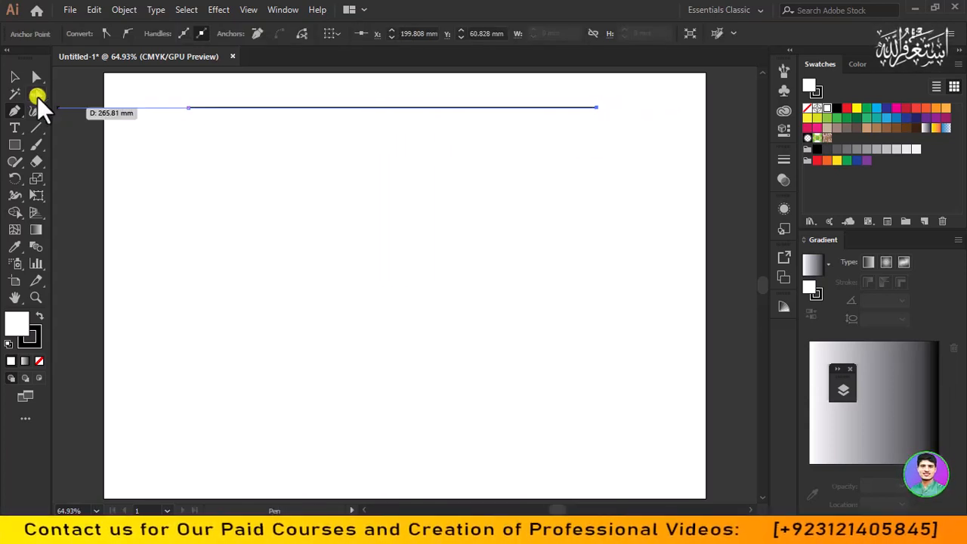
click(20, 79)
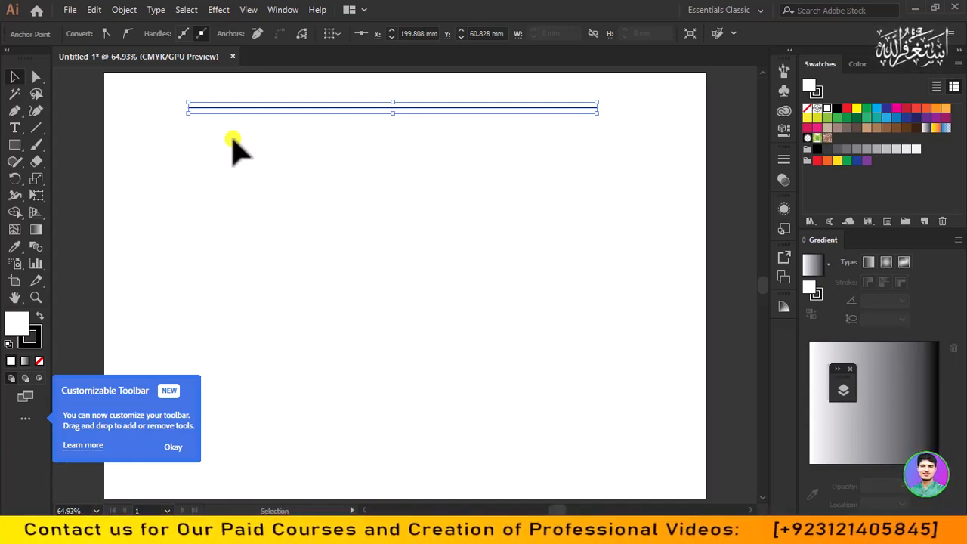
Start a new path below the line with the Pen tool, drawing an arched segment and removing its end anchor's outgoing handle
click(17, 114)
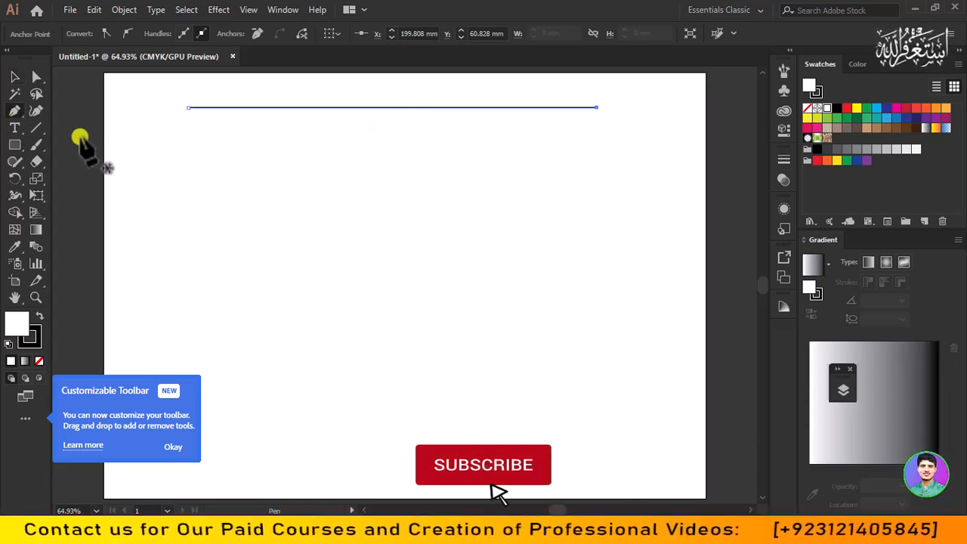
click(186, 242)
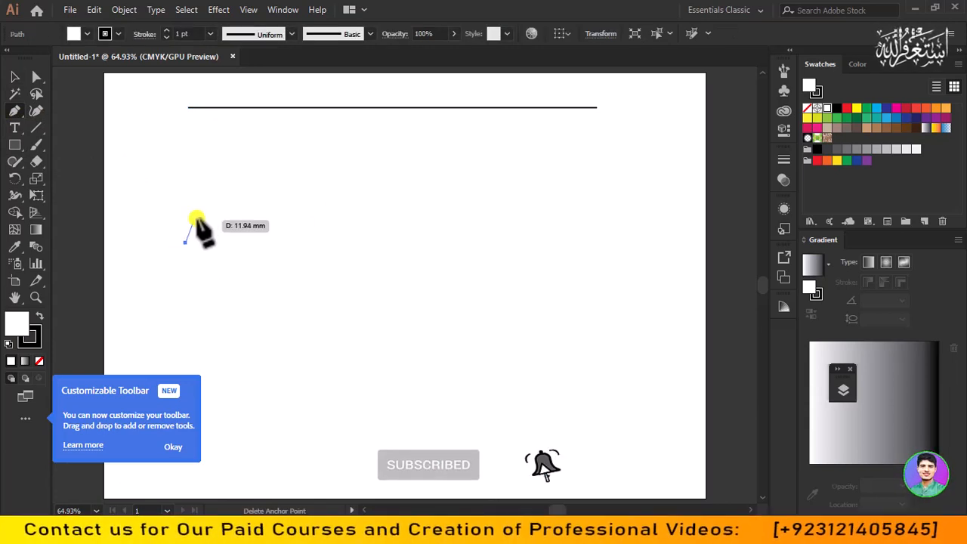
drag(396, 230, 537, 295)
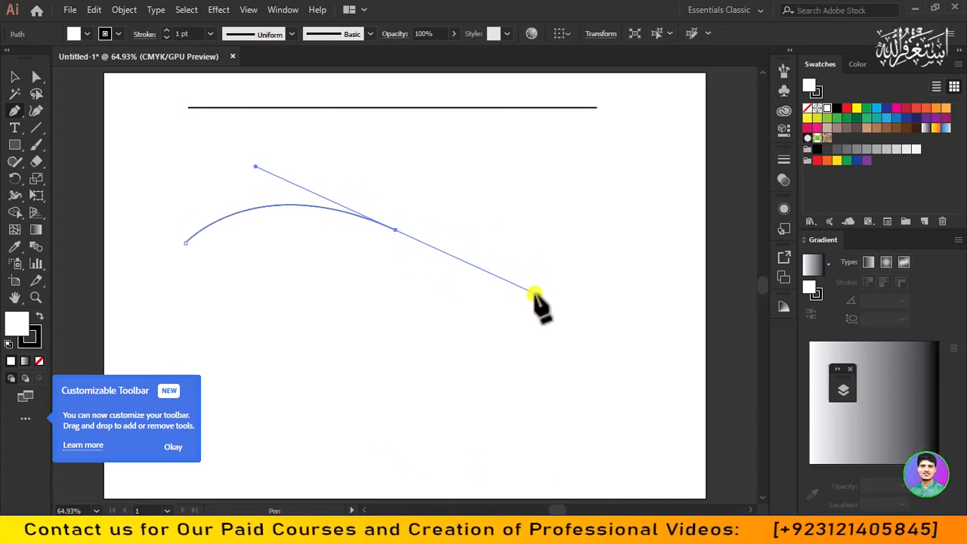
click(396, 229)
Extend the arch with a downward-dipping curve, redrawing it after an undone first try, and remove its end anchor's outgoing handle
drag(396, 229, 627, 283)
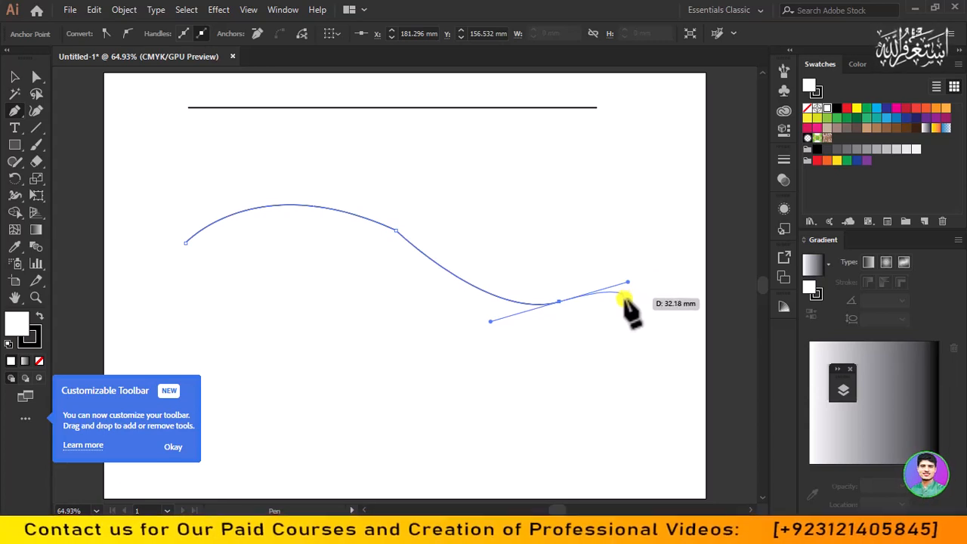
key(ctrl+z)
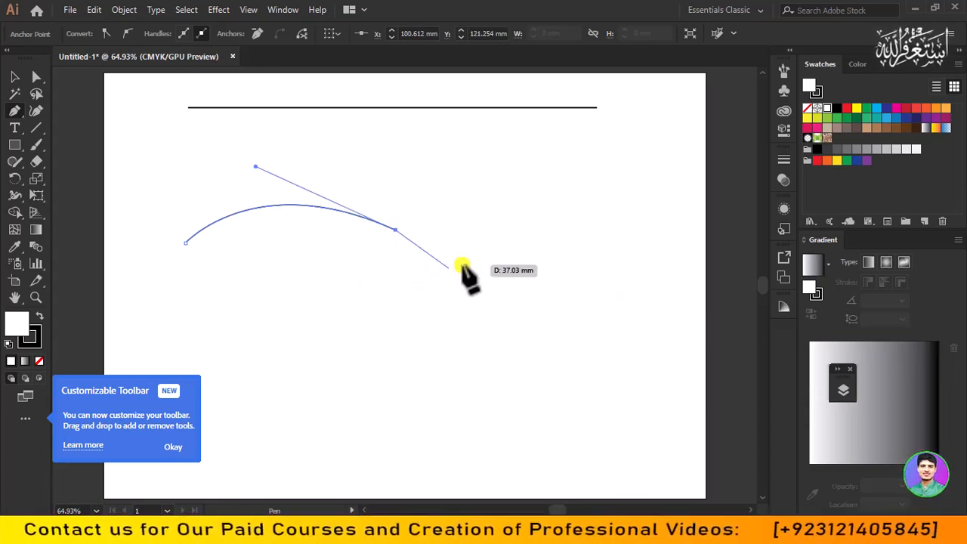
drag(453, 265, 543, 285)
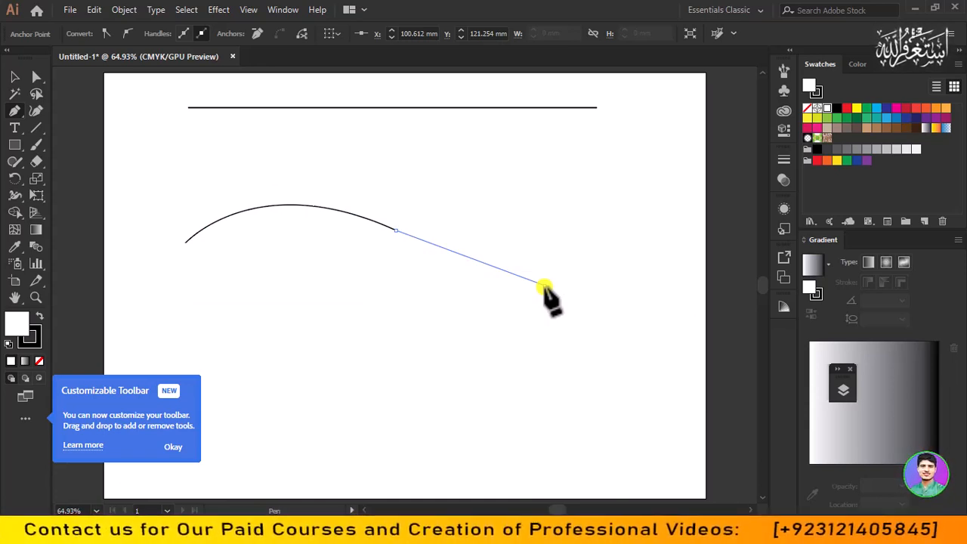
drag(544, 286, 630, 263)
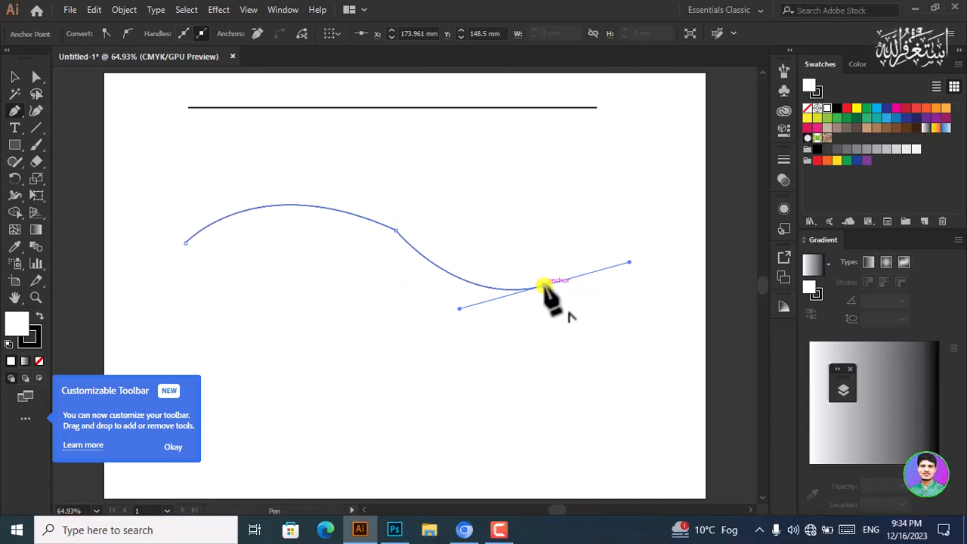
click(543, 287)
Add a rising curved segment toward the artboard's upper right to complete the wavy path, and end it as an open path
drag(661, 196, 674, 143)
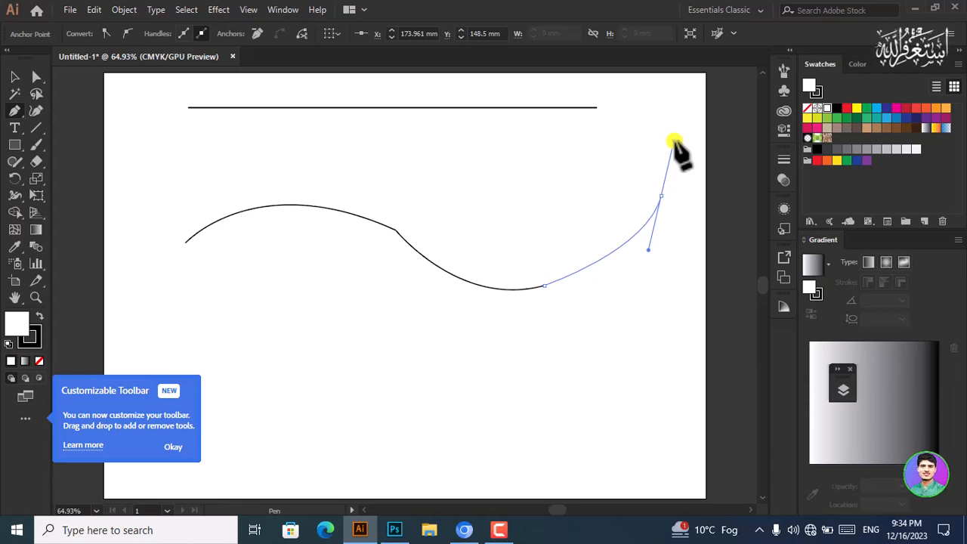
drag(674, 143, 674, 141)
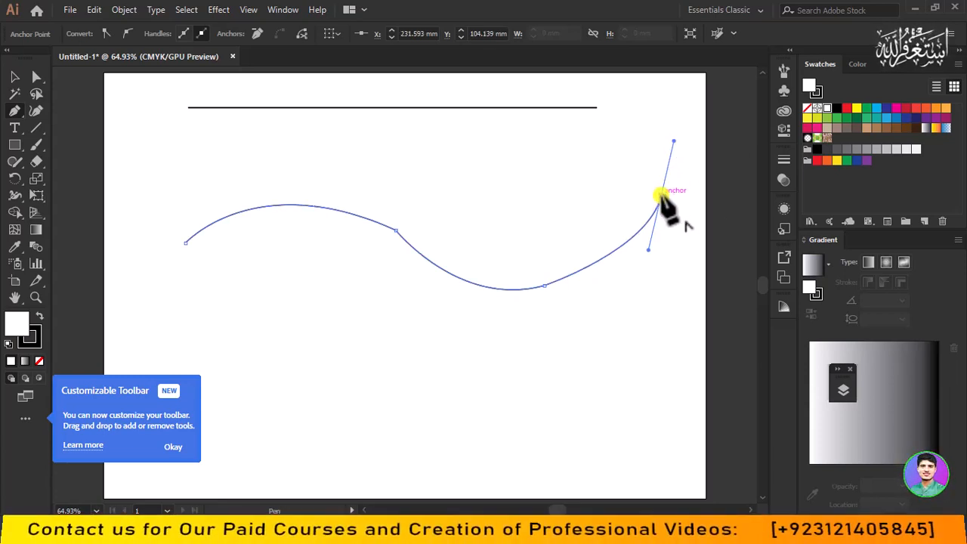
click(661, 195)
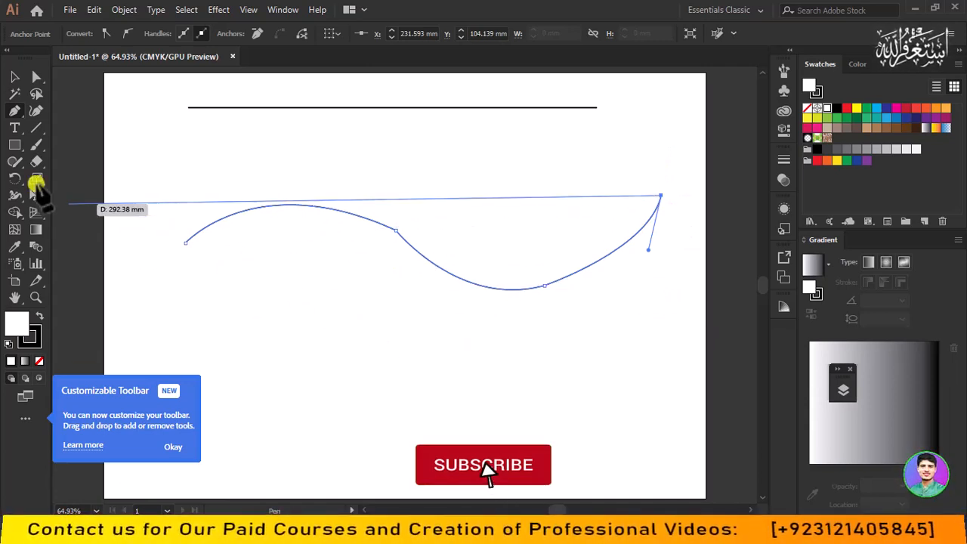
click(15, 77)
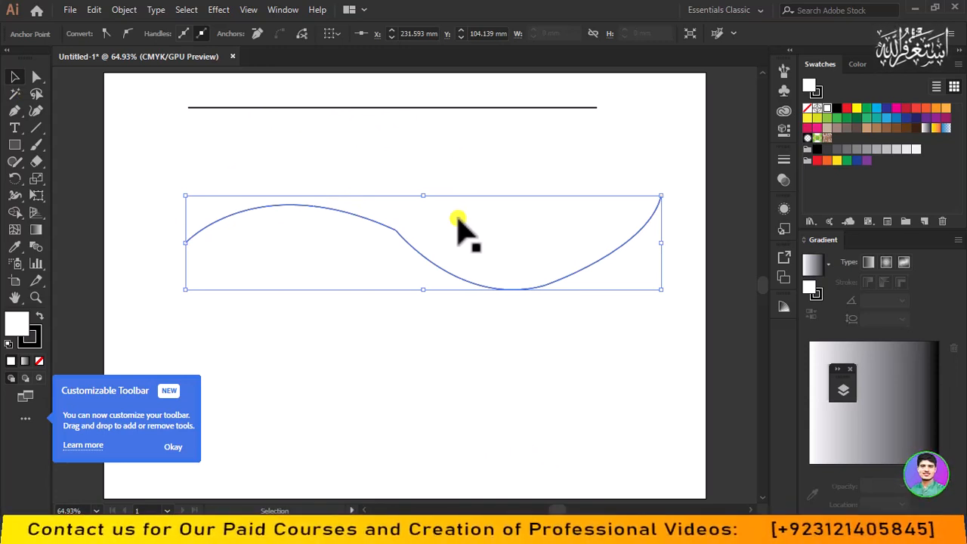
Place the sample text ",krrm,gnrkgkfnln fnkfejfdl flegk;g v,mlgeps" along the wavy path with the Type tool
click(24, 124)
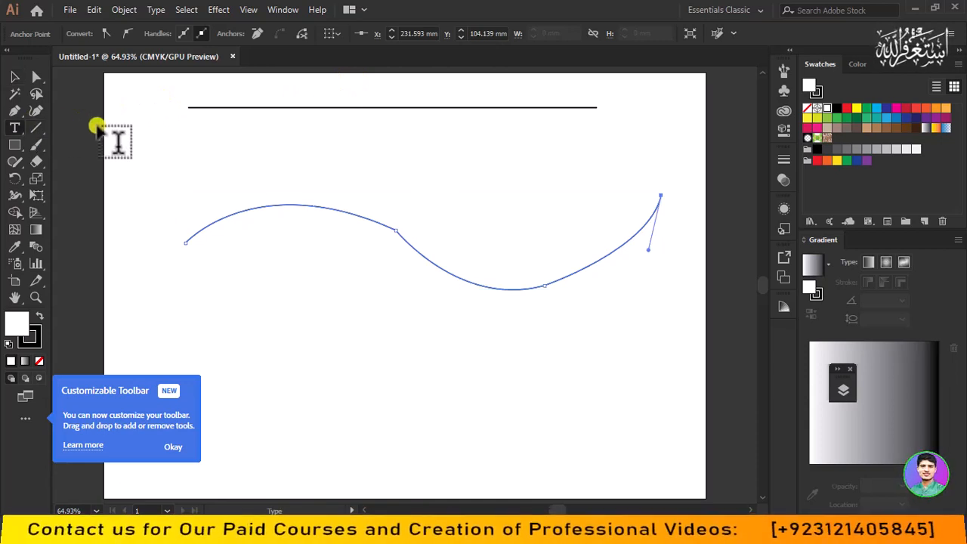
click(255, 205)
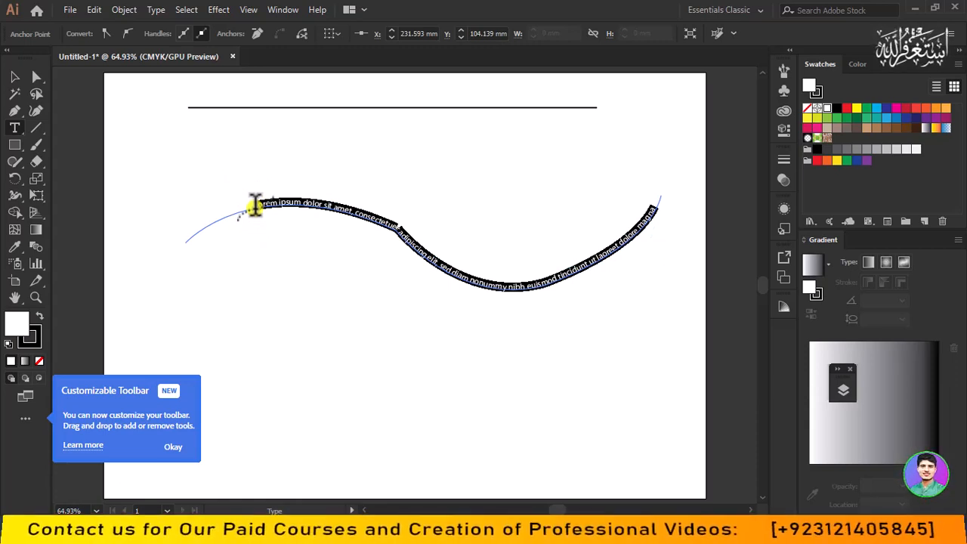
text(magn)
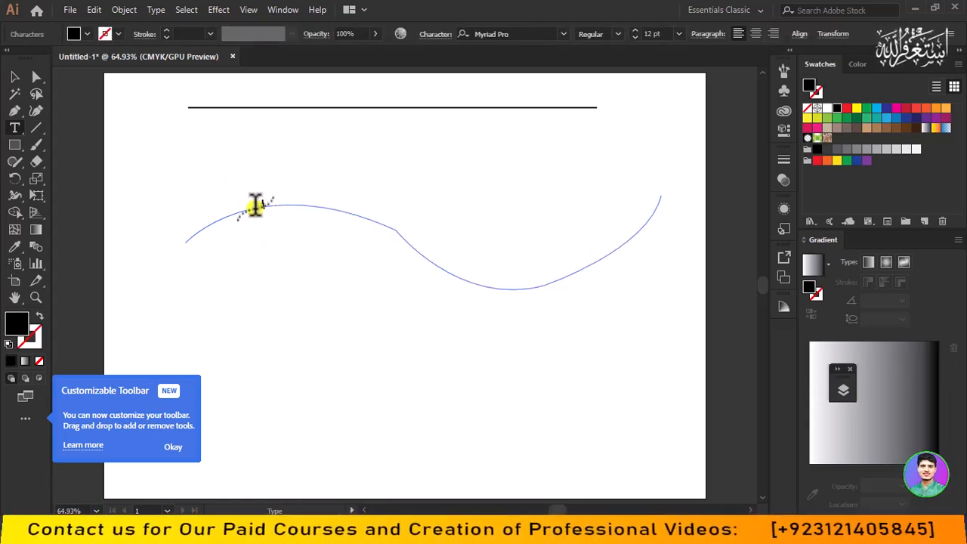
text(rkgkfnin fnkfejfdl flegk;g)
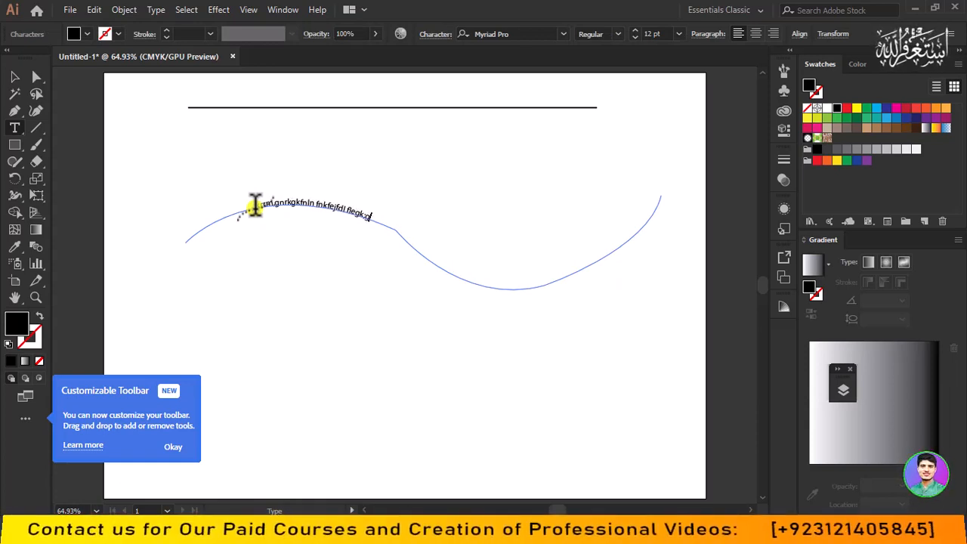
text( vmlgeps)
key(alt+e)
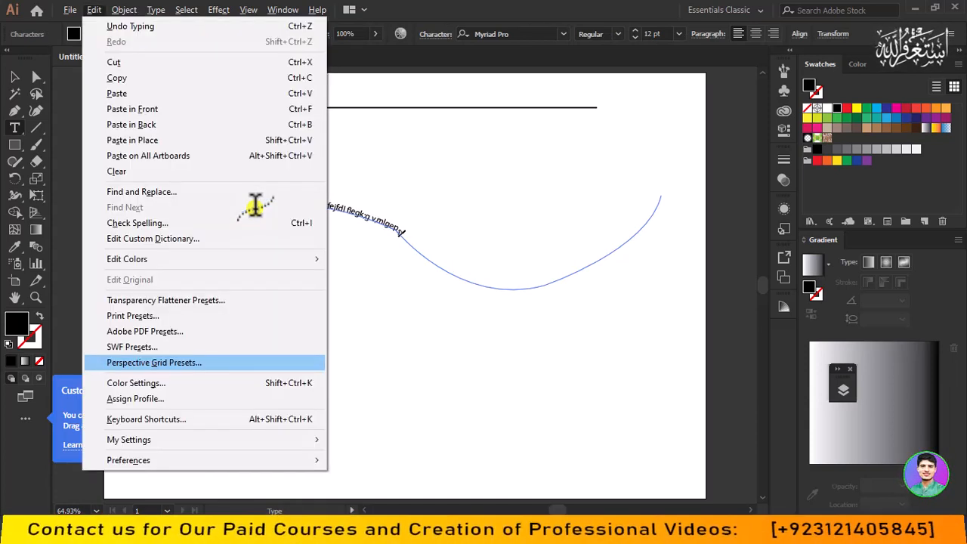
click(542, 147)
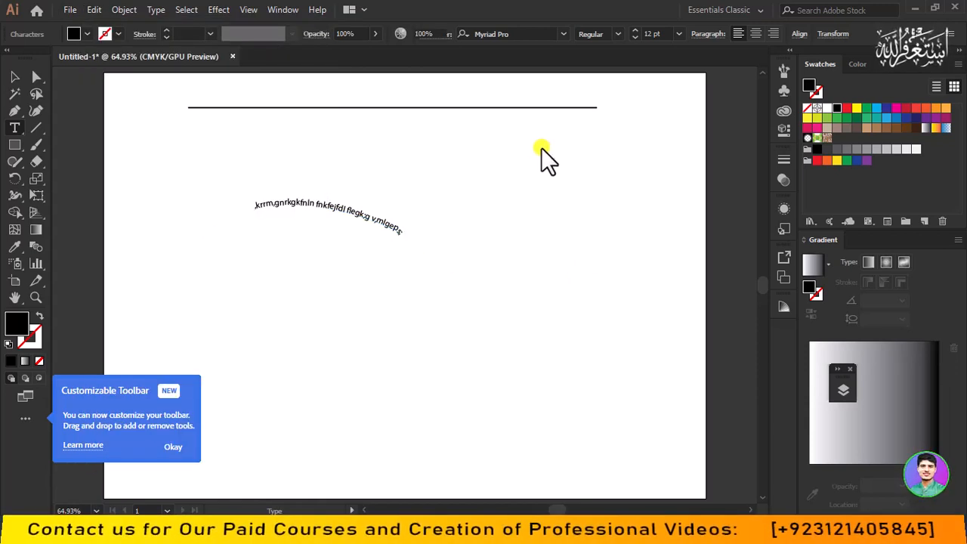
Delete the wavy path together with its text
click(16, 79)
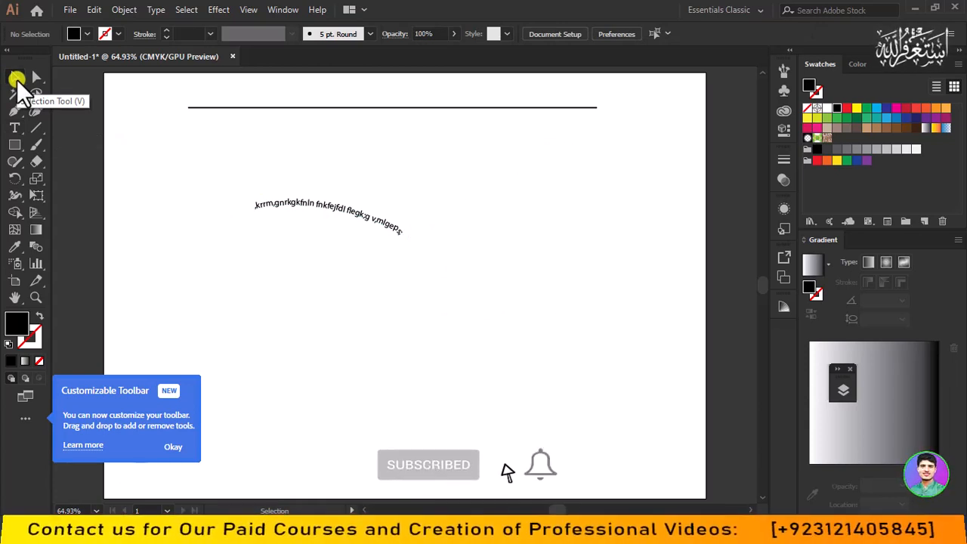
drag(225, 189, 410, 281)
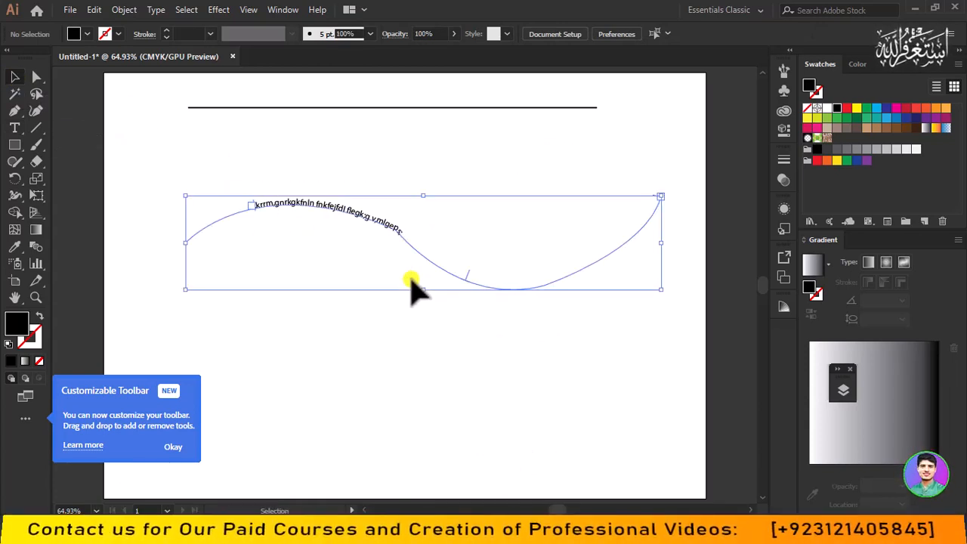
key(Delete)
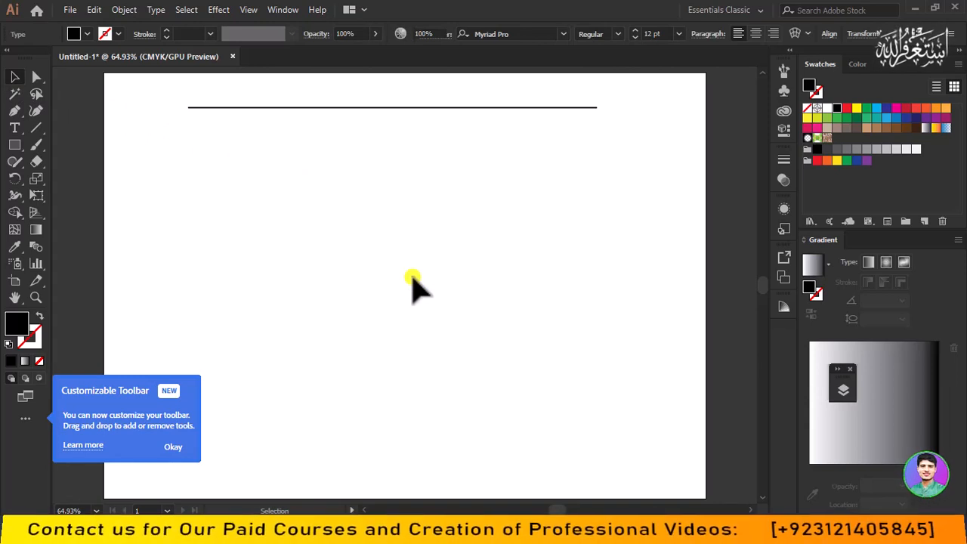
Start a cloud outline below the line with the Pen tool, drawing two upper bumps with corner anchors, in the line's white fill and black stroke
click(439, 108)
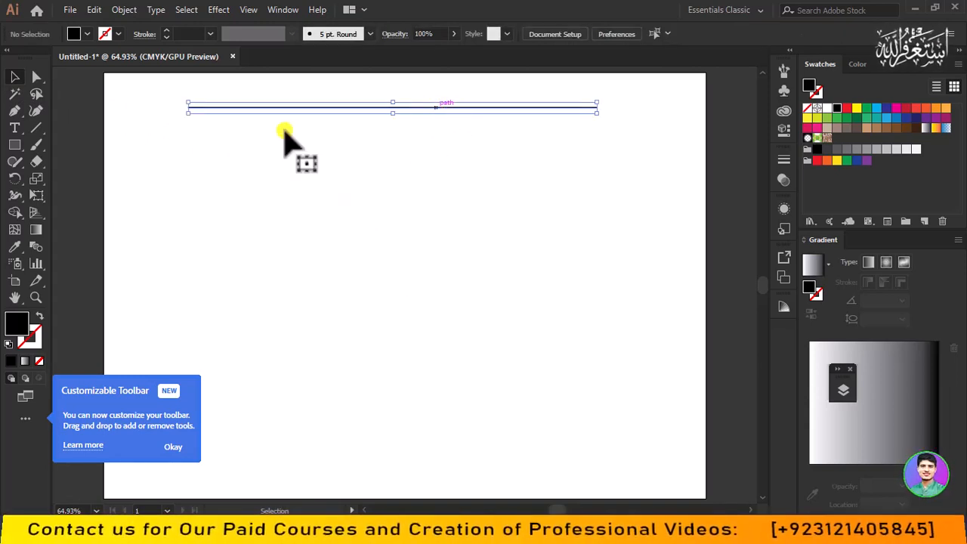
click(15, 145)
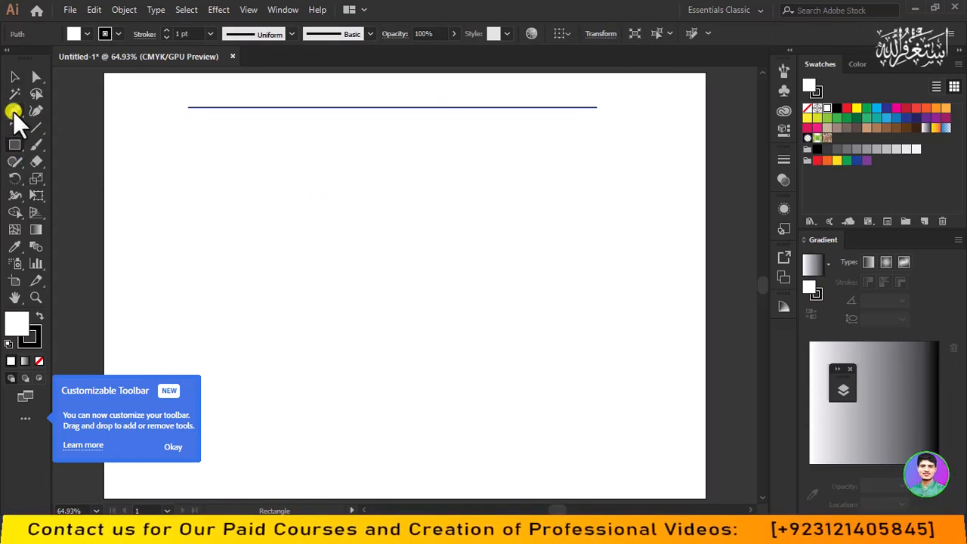
click(13, 111)
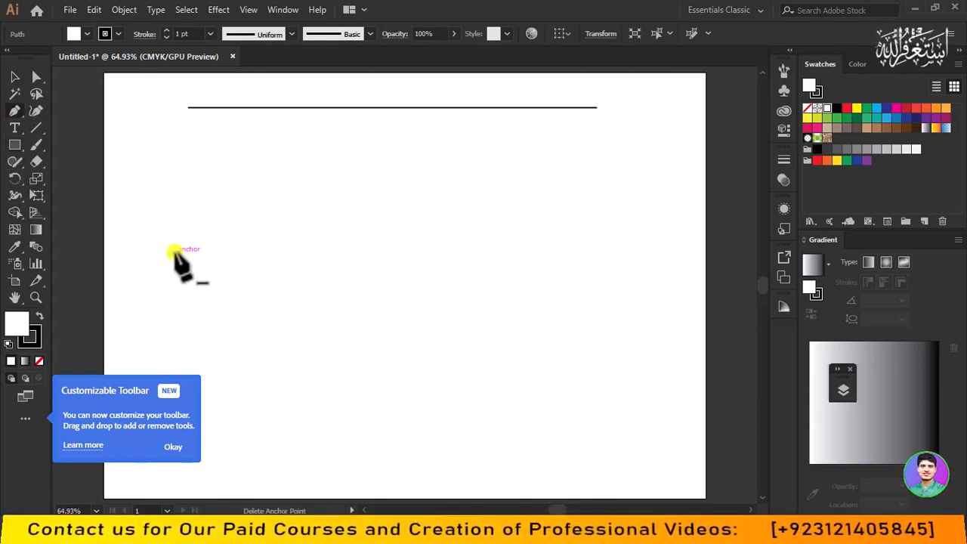
click(174, 254)
mouse_move(253, 189)
mouse_down()
mouse_move(375, 212)
mouse_move(252, 187)
mouse_up()
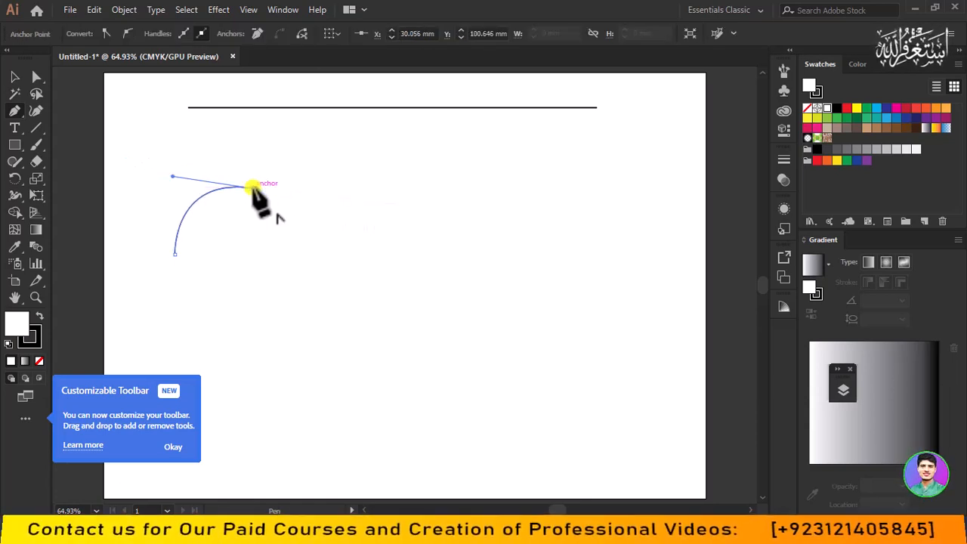
drag(385, 168, 475, 210)
click(384, 168)
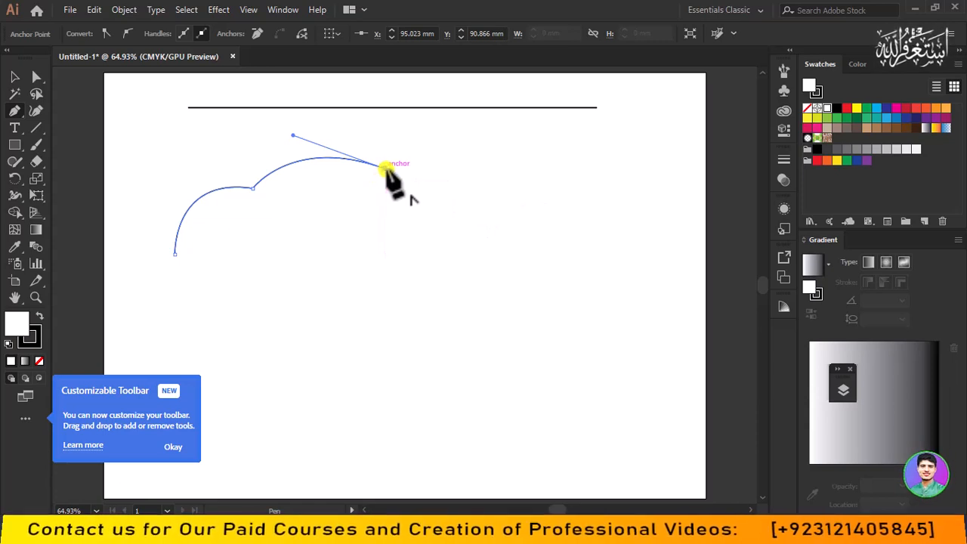
Continue the cloud outline with bumps around its right and lower sides, and close the path at the starting anchor
drag(461, 233, 431, 292)
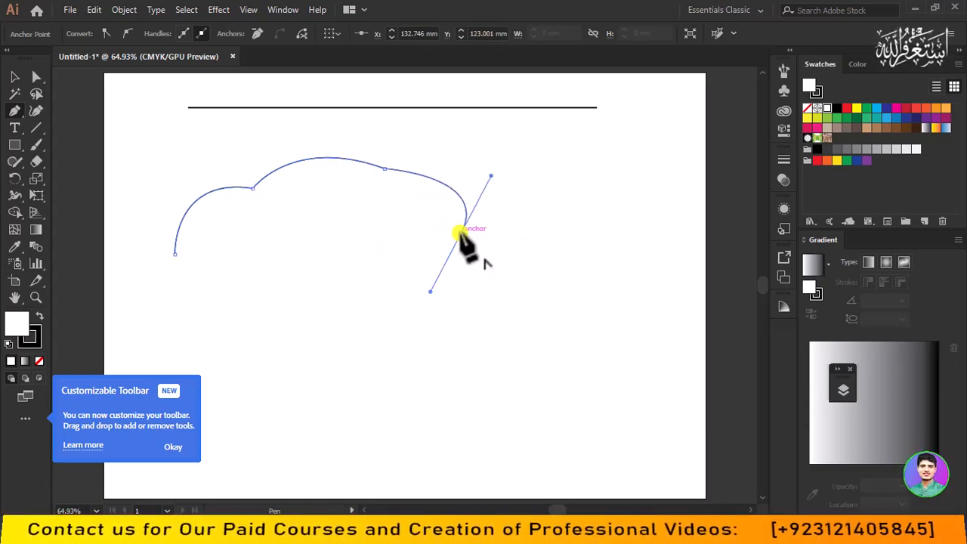
drag(460, 233, 274, 372)
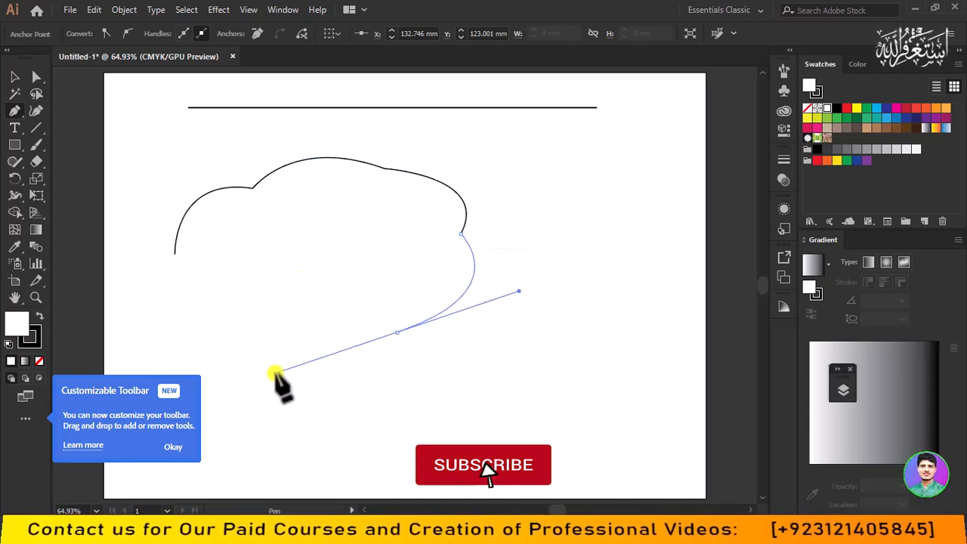
click(397, 332)
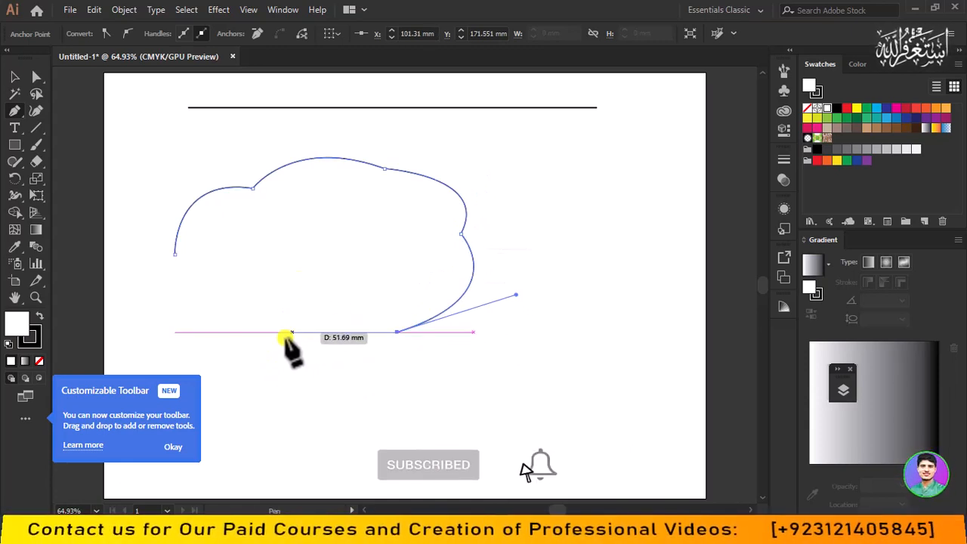
drag(240, 323, 142, 269)
click(241, 323)
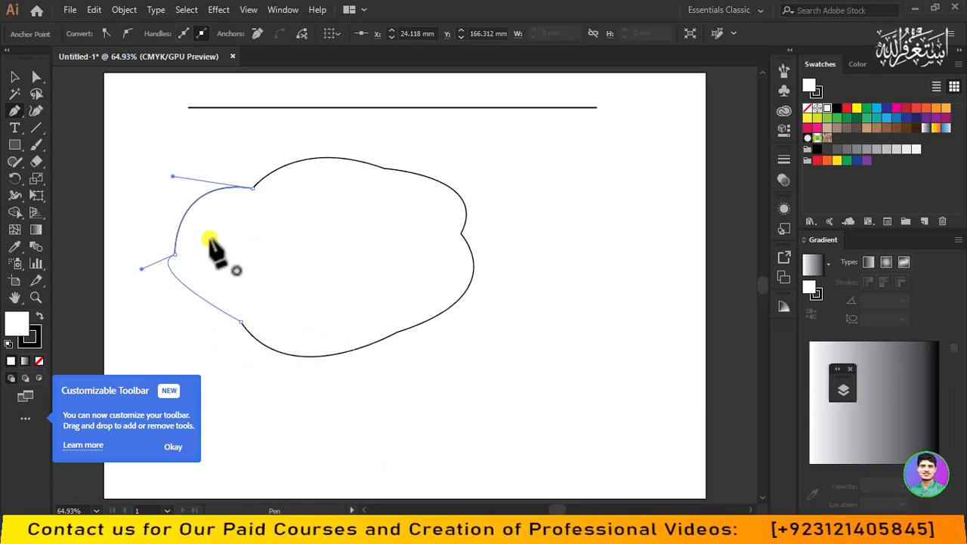
drag(208, 238, 180, 178)
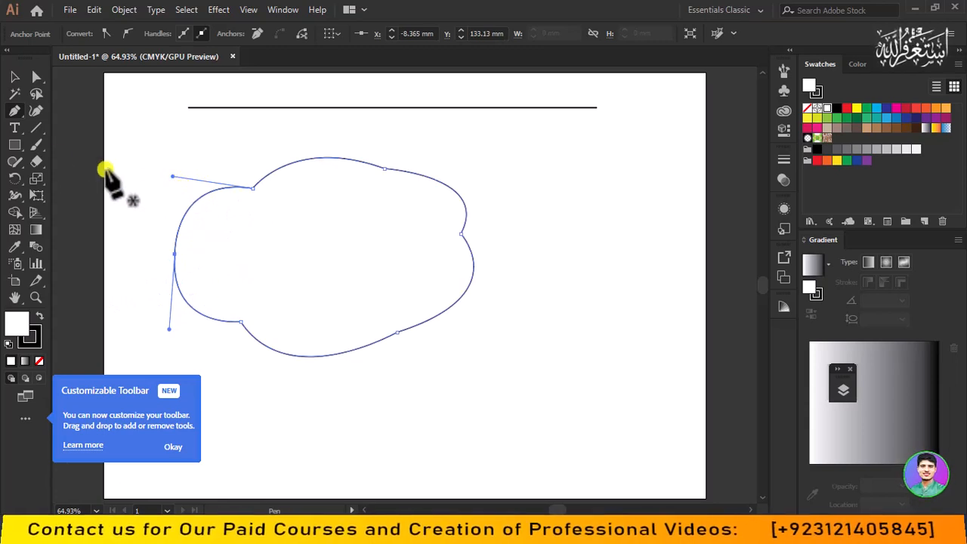
Set the cloud shape's fill to red (F40000), keeping its black stroke, and deselect it
click(16, 77)
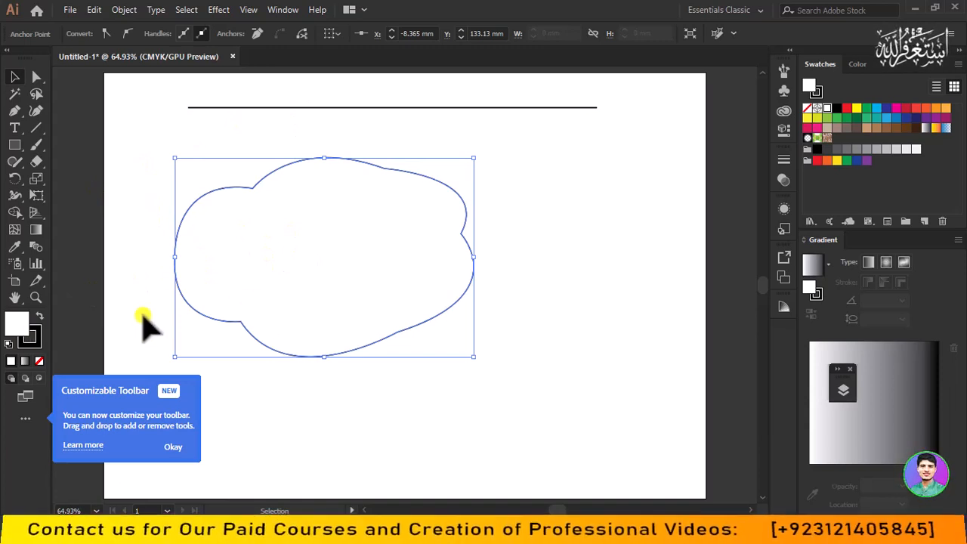
double_click(19, 327)
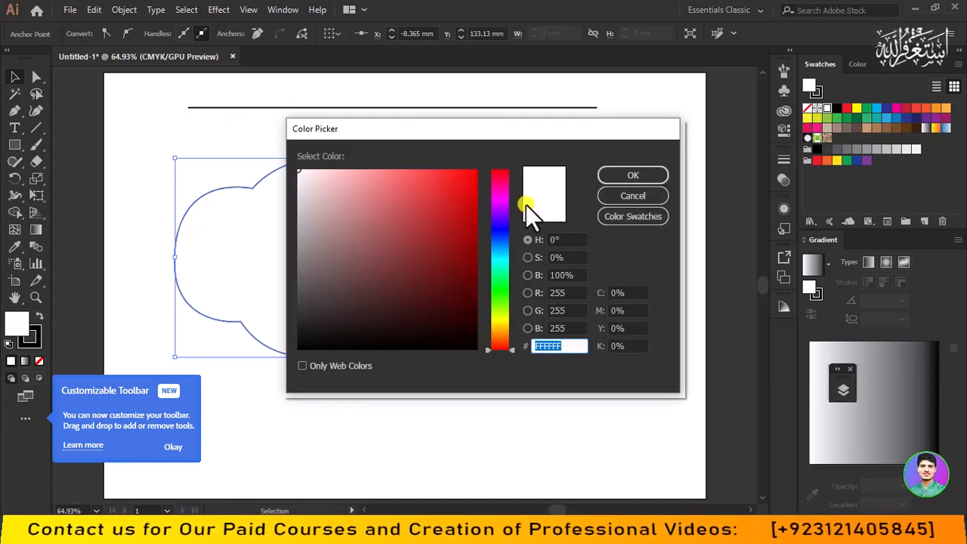
drag(475, 179, 484, 169)
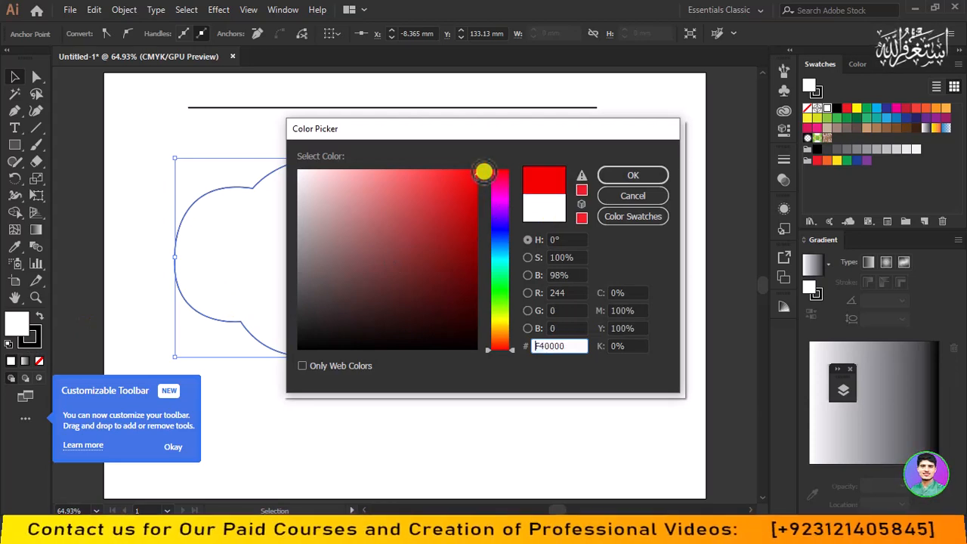
click(652, 173)
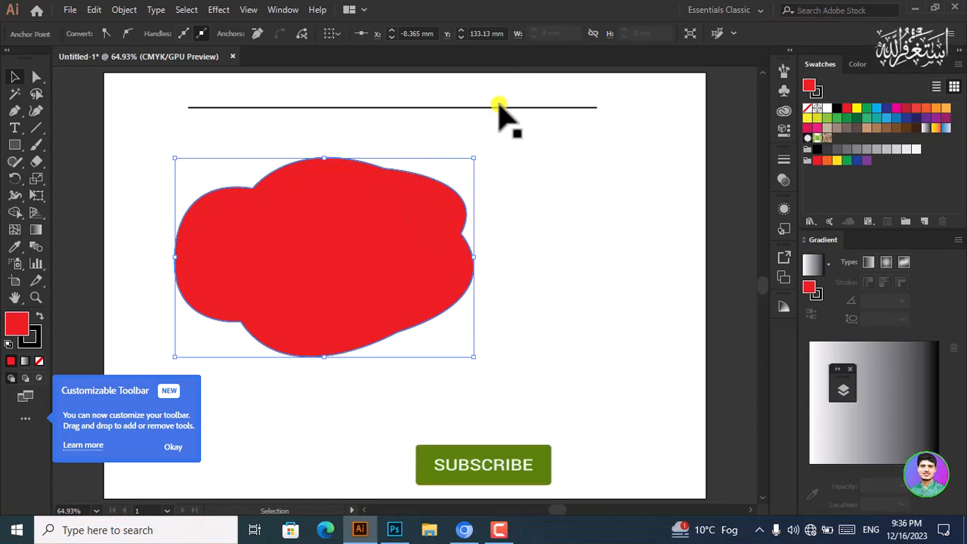
click(529, 227)
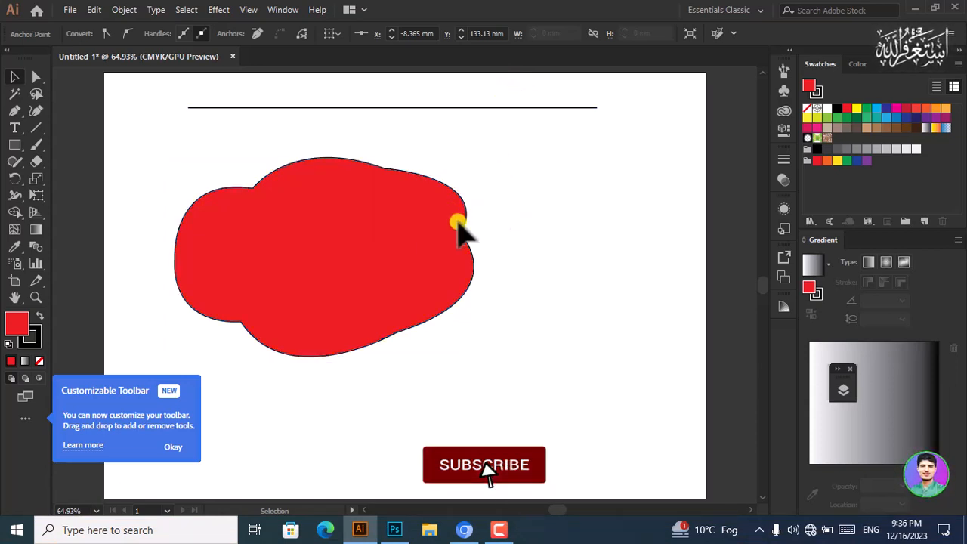
Examine the red cloud's outline up close and in relation to the whole artboard
scroll(460, 230, up, 2)
scroll(479, 227, down, 1)
scroll(479, 223, down, 1)
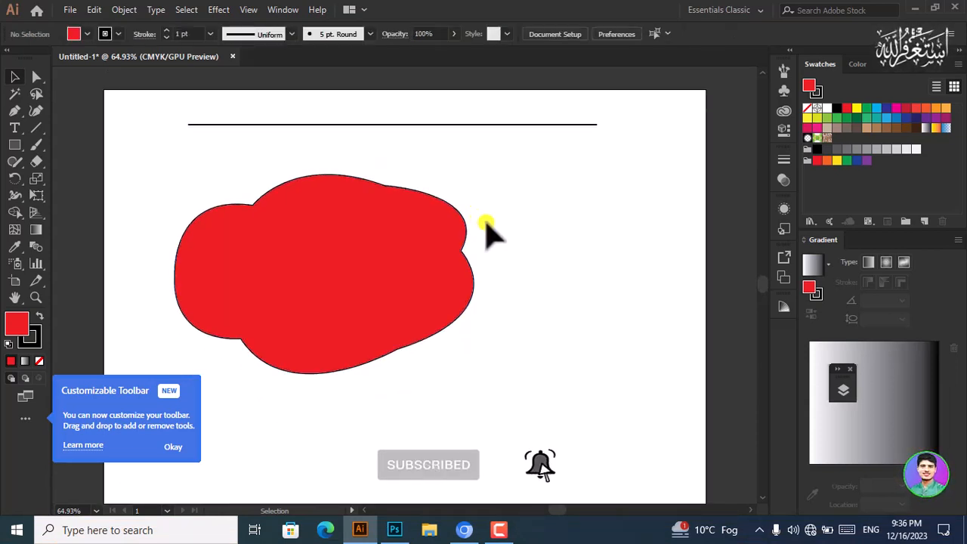
scroll(489, 226, up, 5)
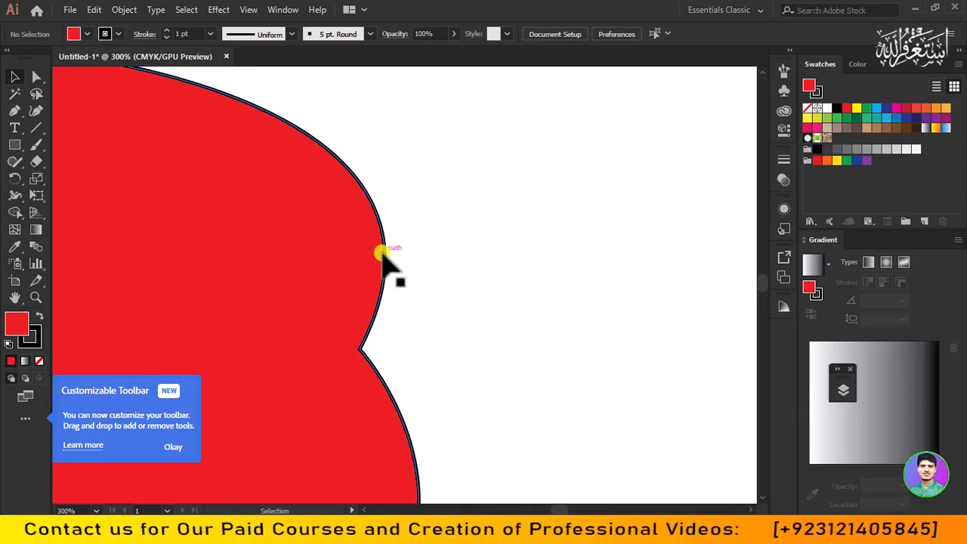
scroll(393, 257, down, 5)
scroll(393, 257, down, 6)
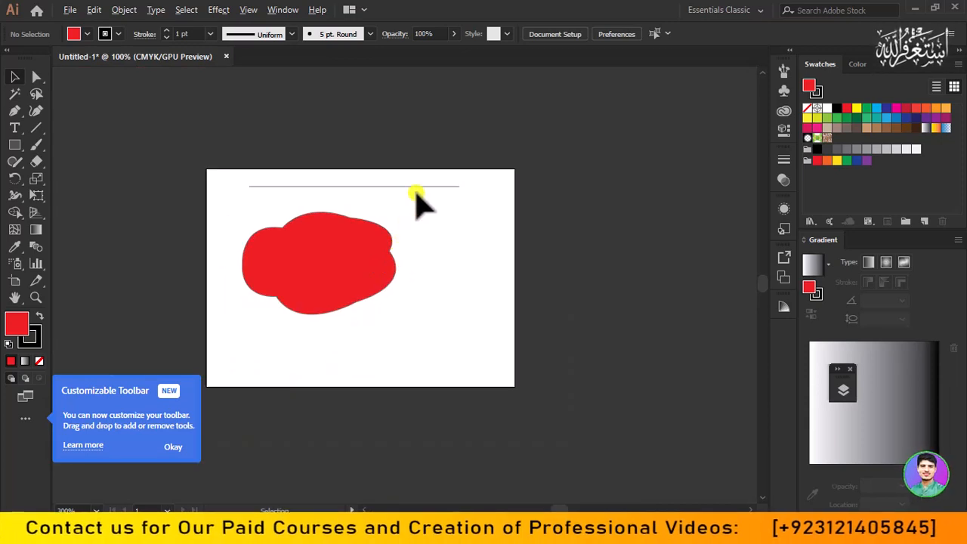
scroll(416, 201, up, 3)
scroll(421, 198, down, 1)
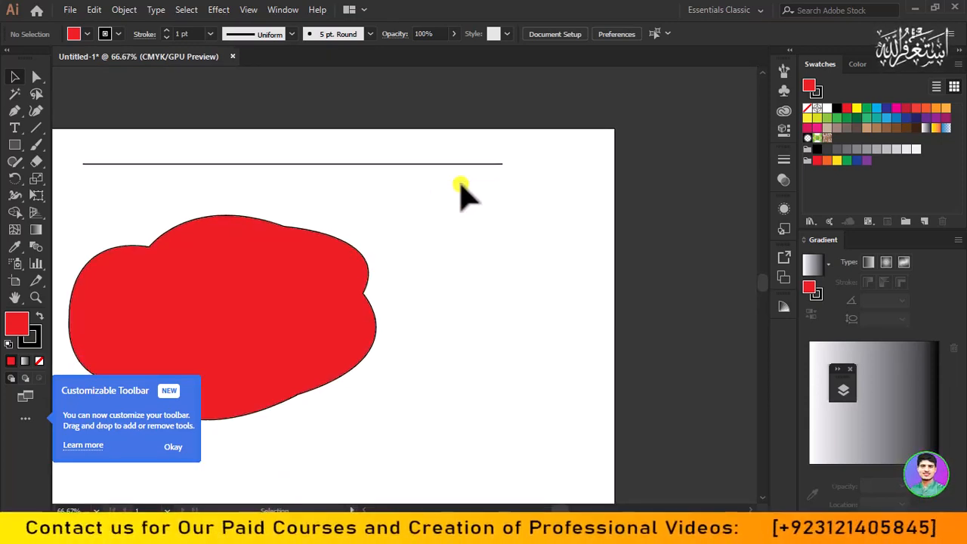
Start a leaf shape beside the cloud's right side with the Pen tool, drawing an arched upper curve about 78 mm across
scroll(484, 208, down, 2)
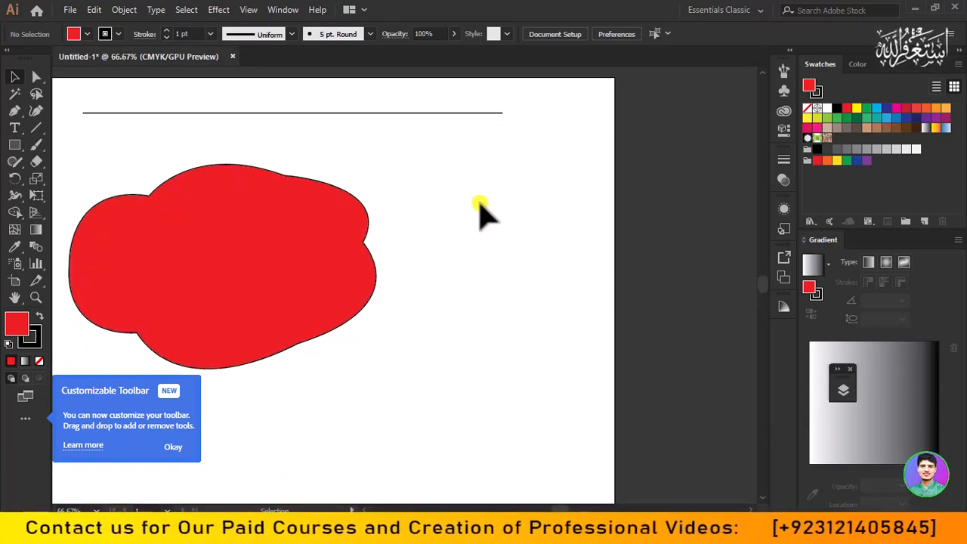
drag(466, 203, 551, 205)
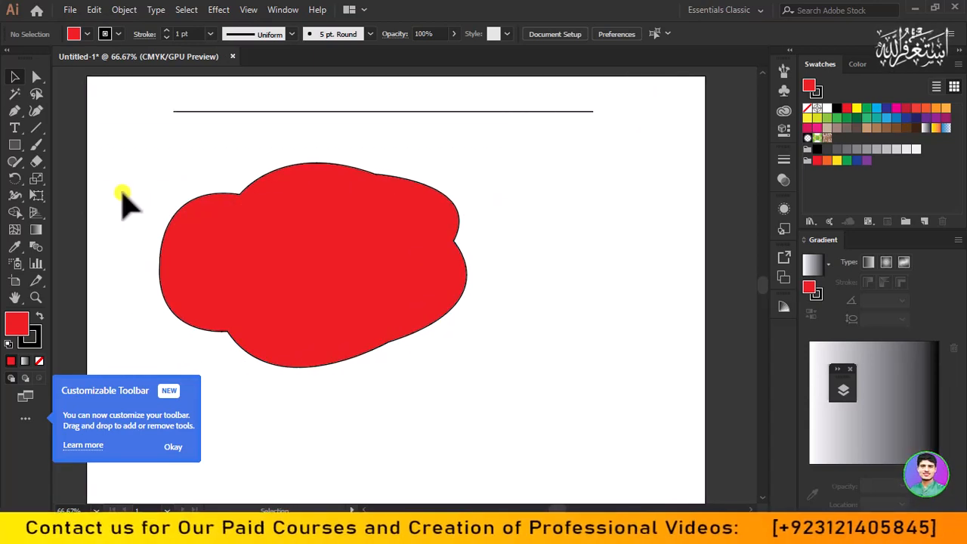
scroll(208, 191, down, 2)
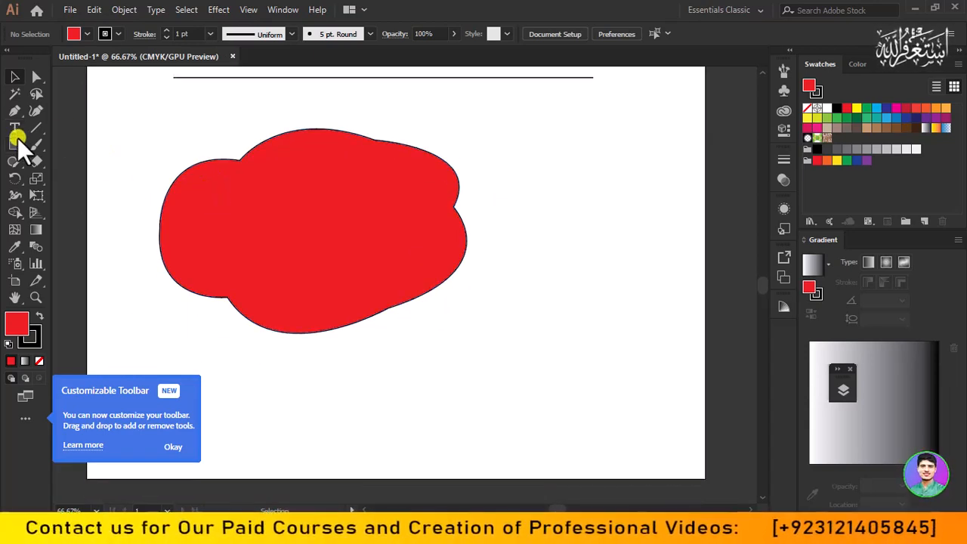
click(16, 110)
click(501, 274)
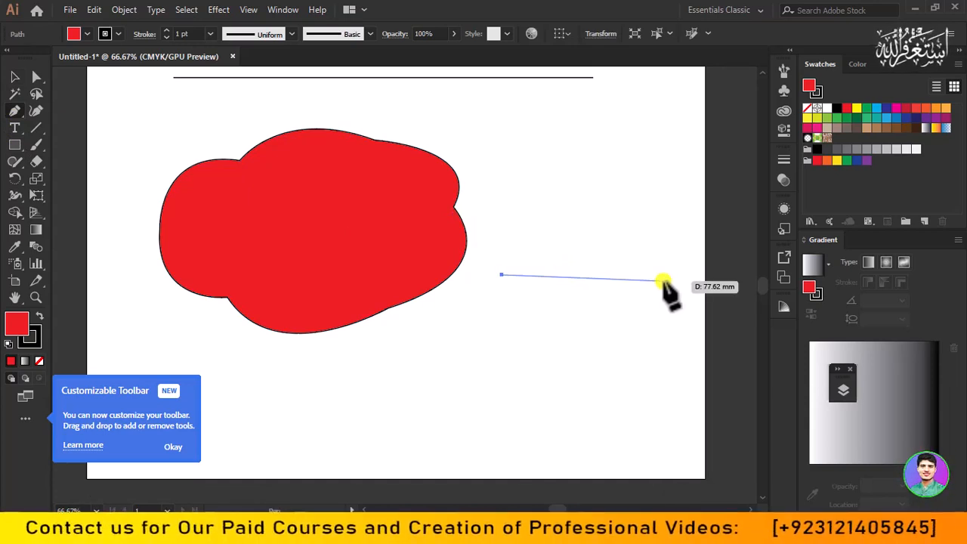
drag(664, 282, 666, 394)
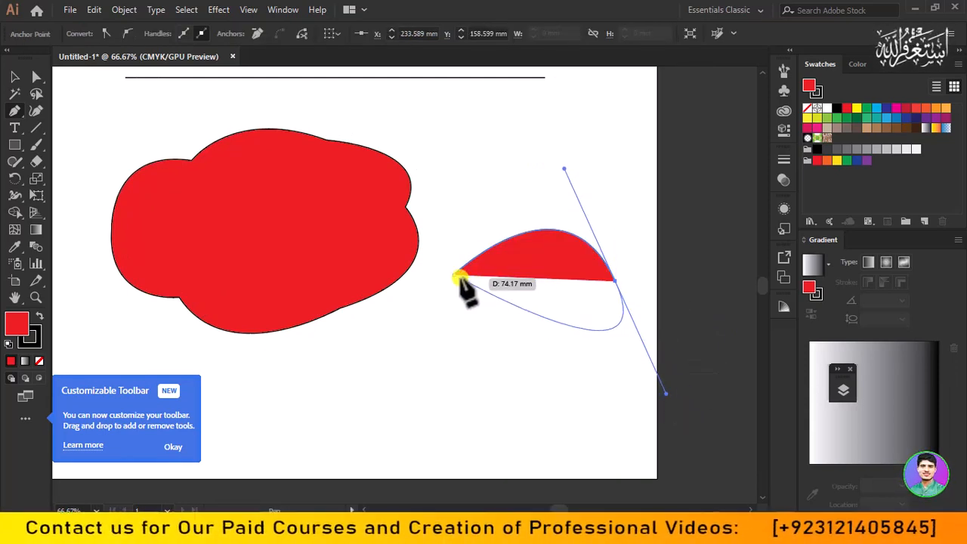
Convert the leaf's right anchor to a corner and close it with a lower curve, about 78 by 42 mm overall, and deselect it
drag(456, 276, 536, 345)
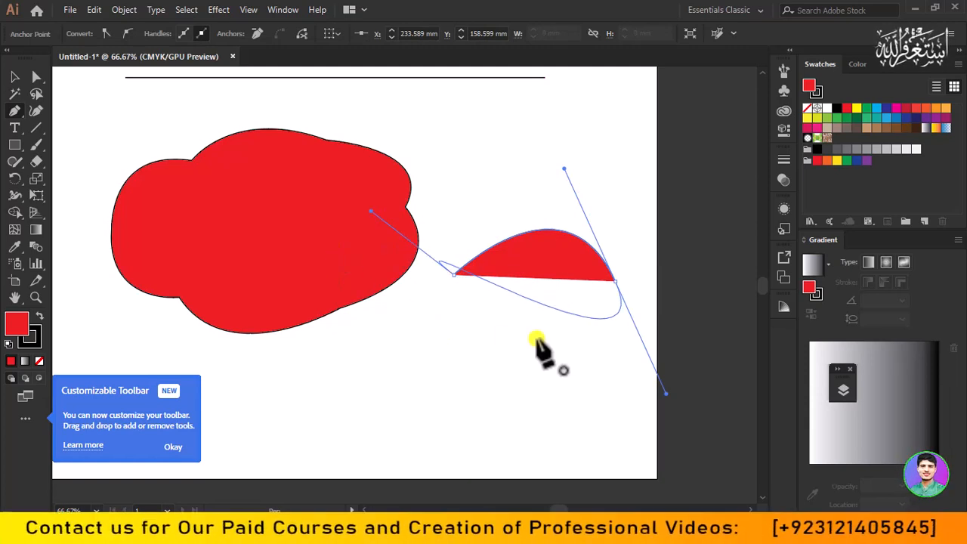
key(ctrl+z)
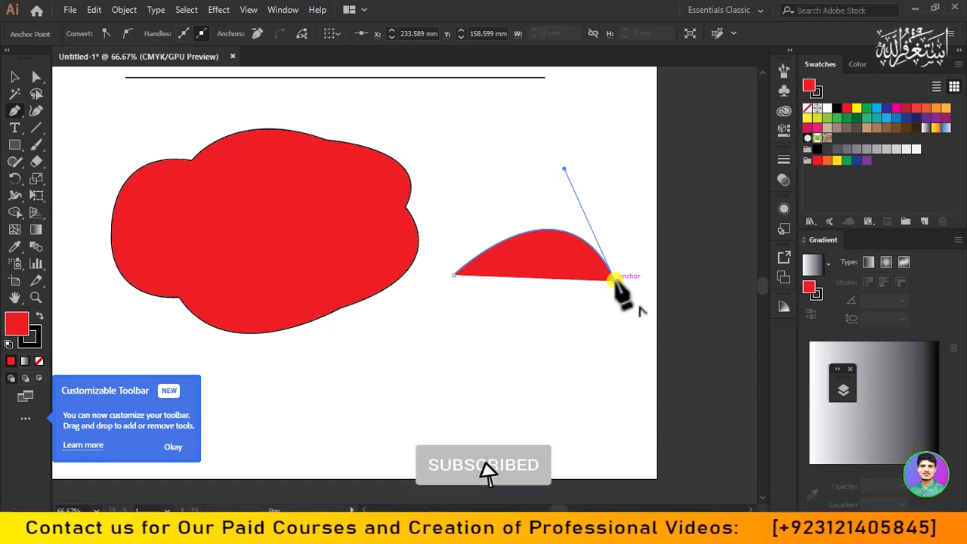
click(615, 279)
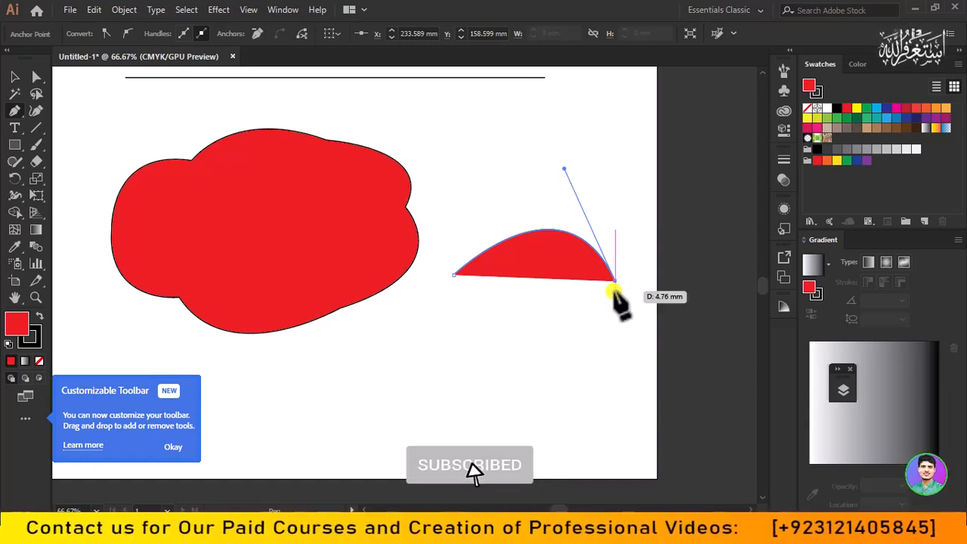
click(453, 274)
drag(370, 272, 333, 193)
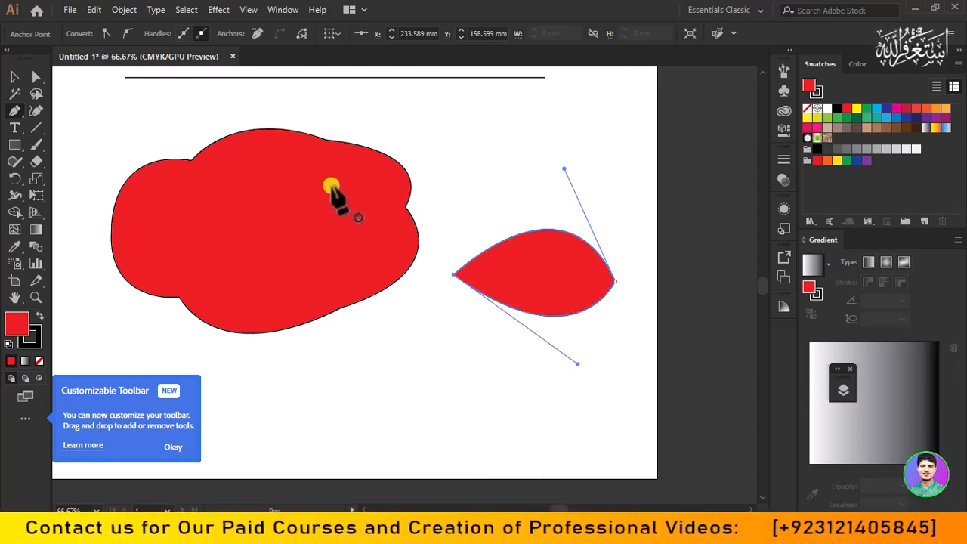
click(15, 76)
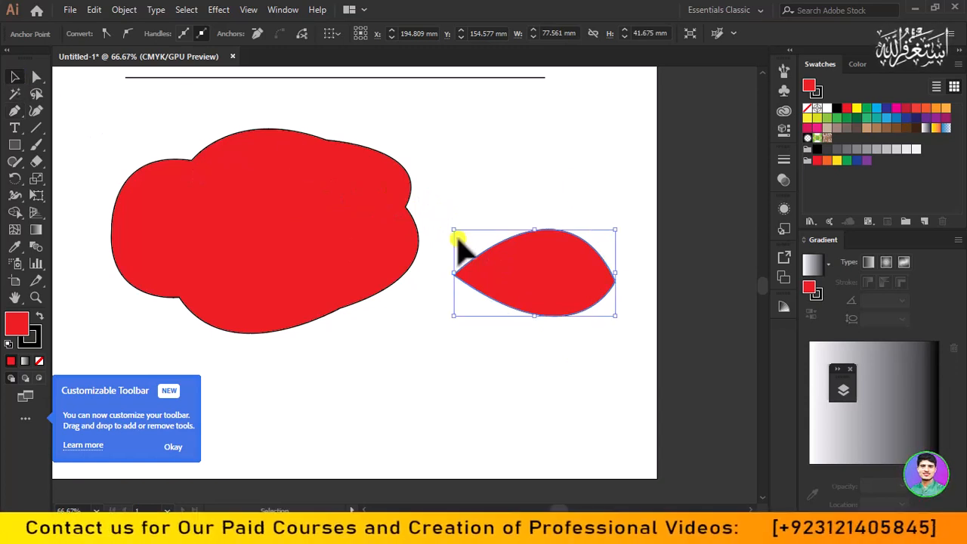
click(511, 344)
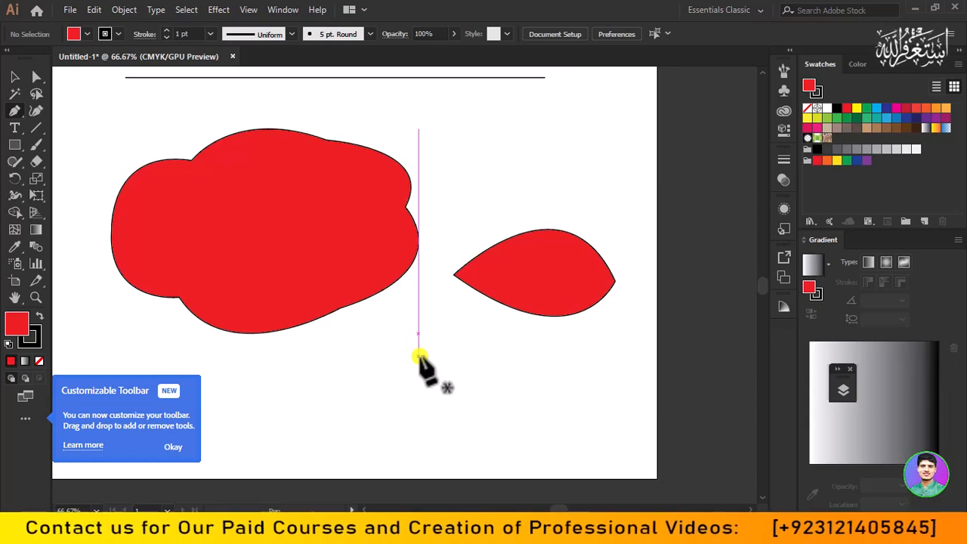
Draw a closed, narrow vertical leaf about 15 mm wide and 41 mm high below the cloud and first leaf with the Pen tool
click(411, 352)
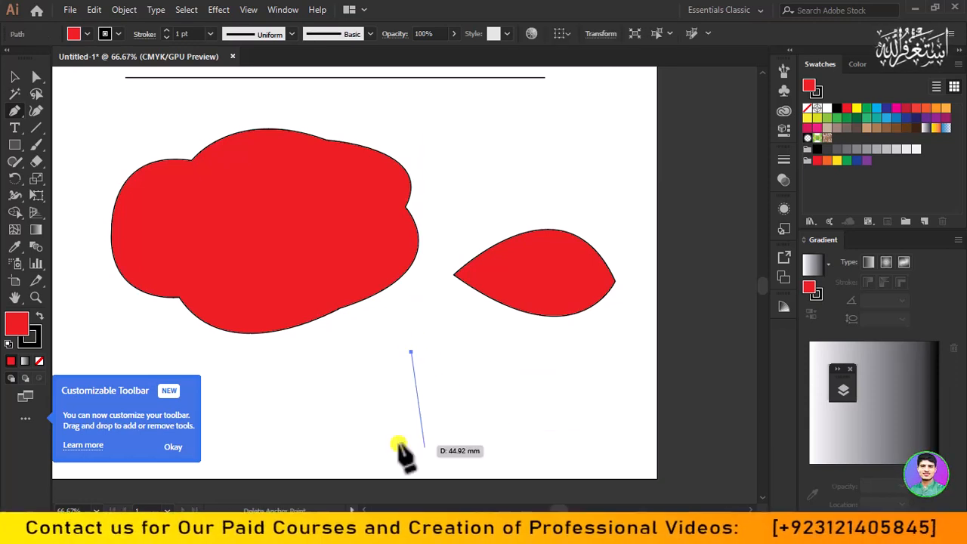
drag(412, 440, 373, 414)
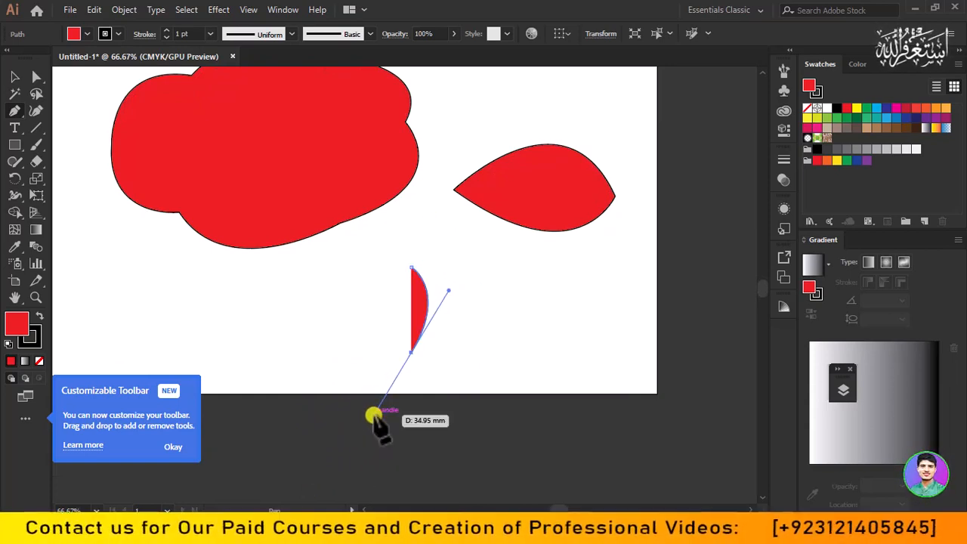
click(414, 297)
click(411, 351)
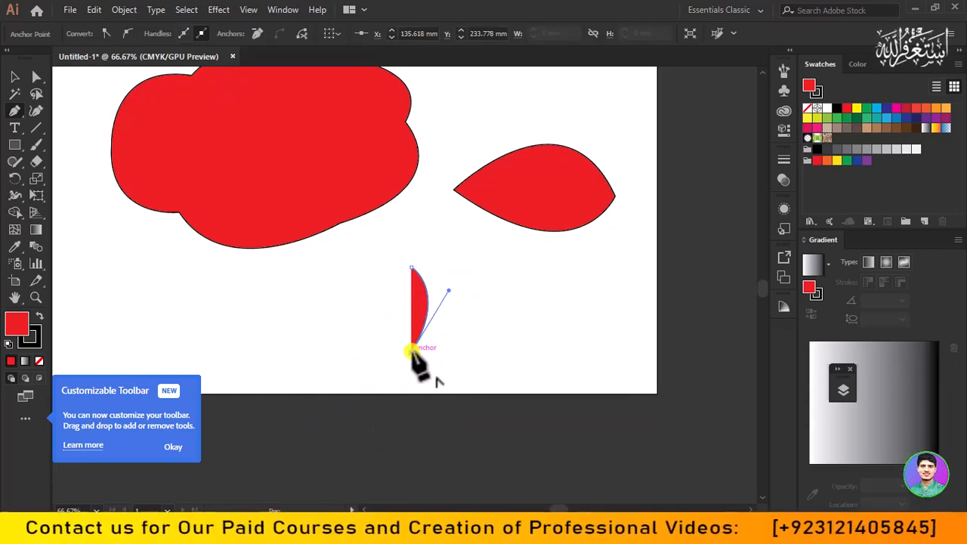
drag(408, 243, 442, 238)
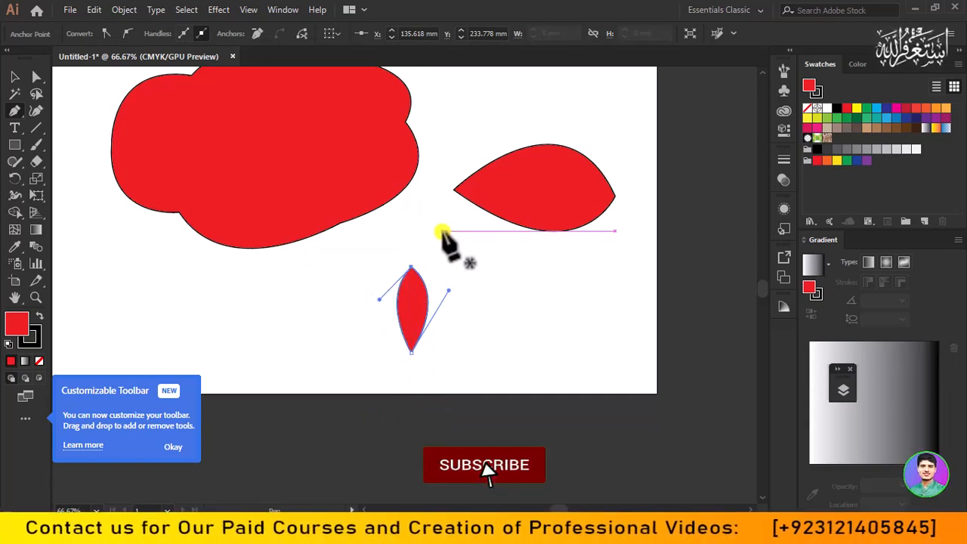
click(14, 76)
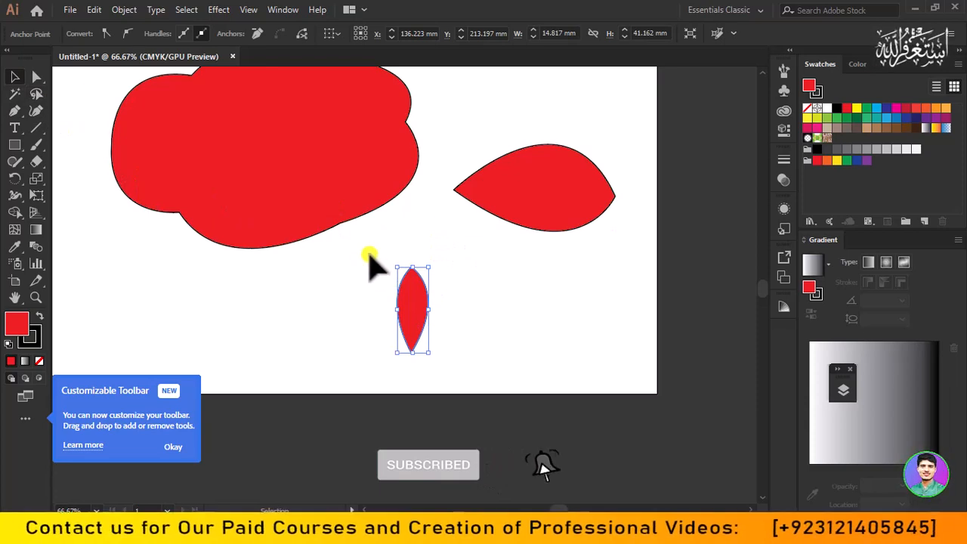
scroll(371, 260, up, 2)
scroll(370, 261, up, 2)
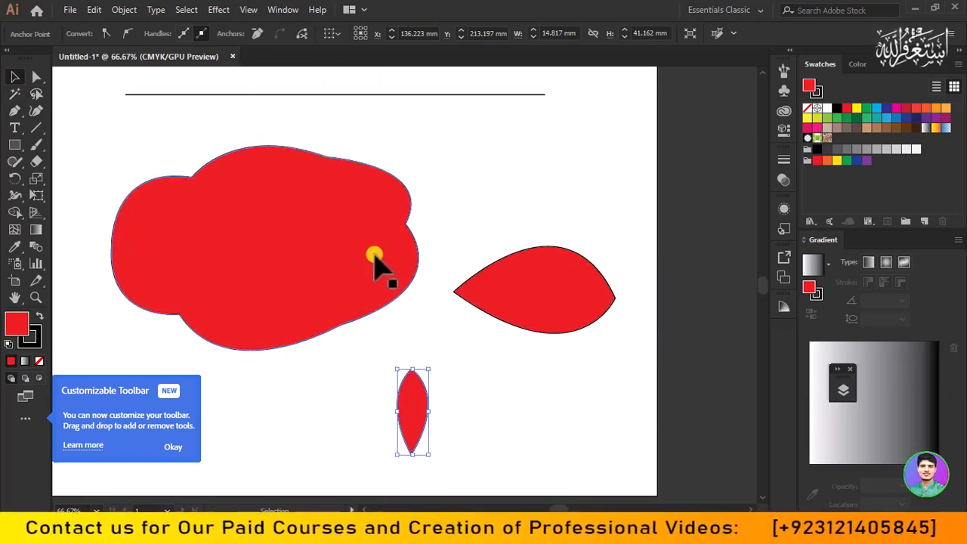
scroll(376, 265, up, 1)
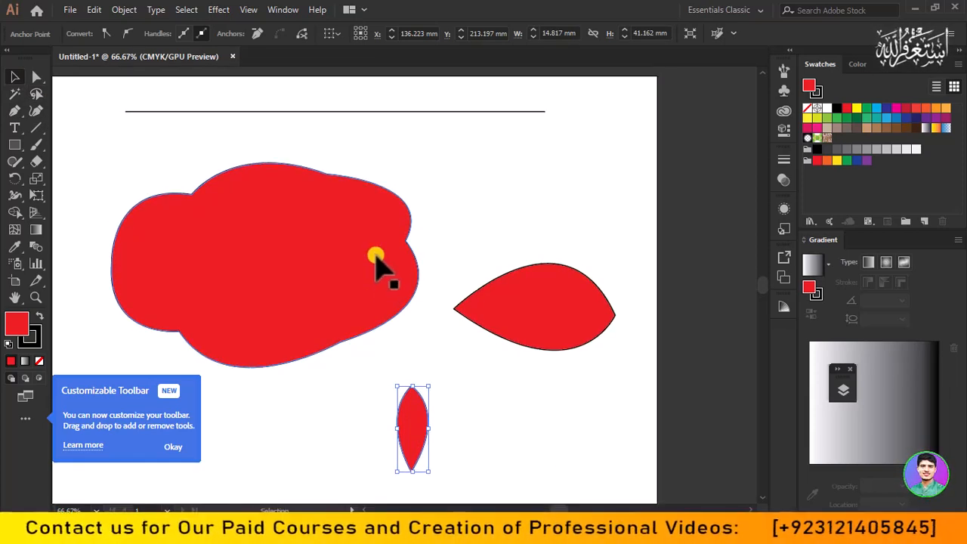